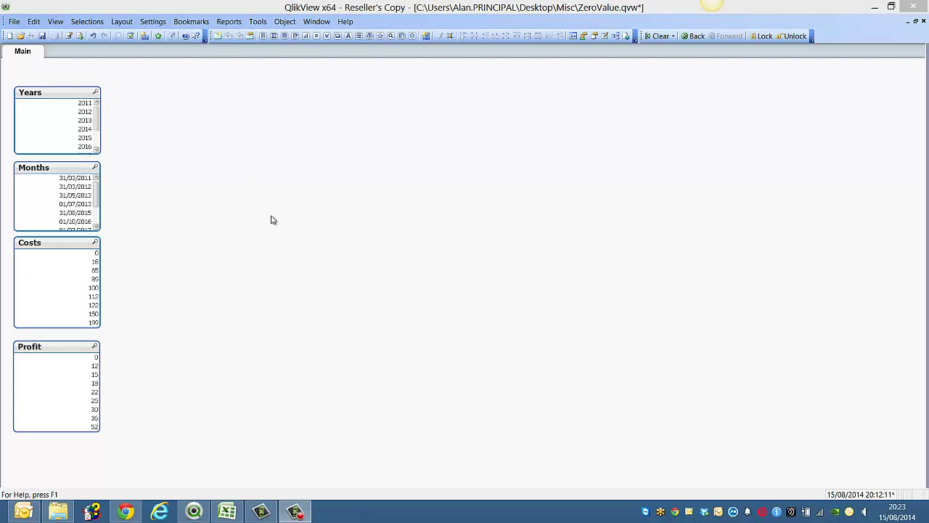
Step: In the Excel source table A1:D11, check the zero Costs and Profit in C4, D4 and C8, then return to QlikView
left_click(227, 512)
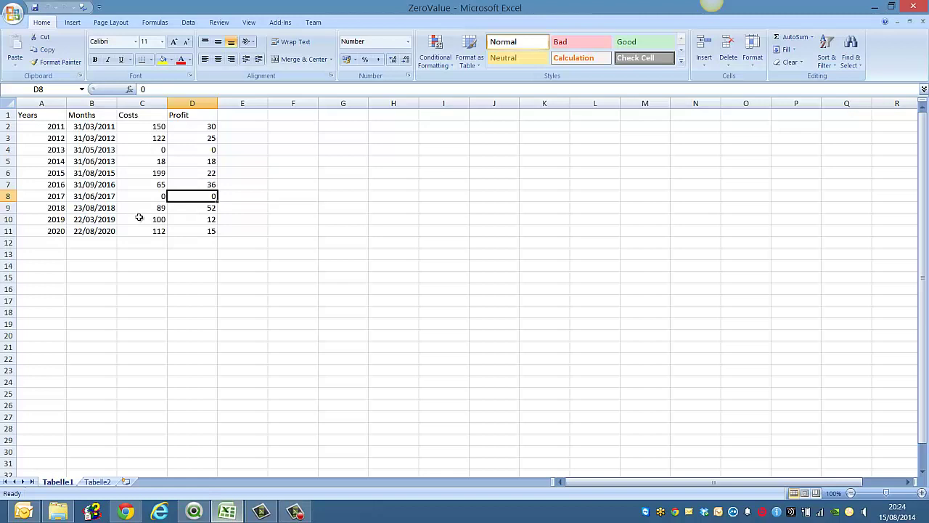
left_click_drag(191, 231, 34, 119)
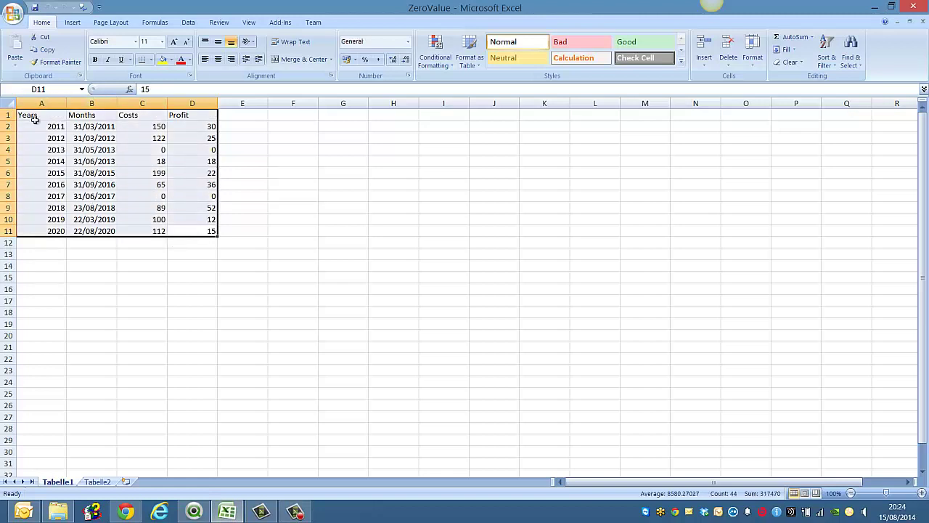
left_click(150, 149)
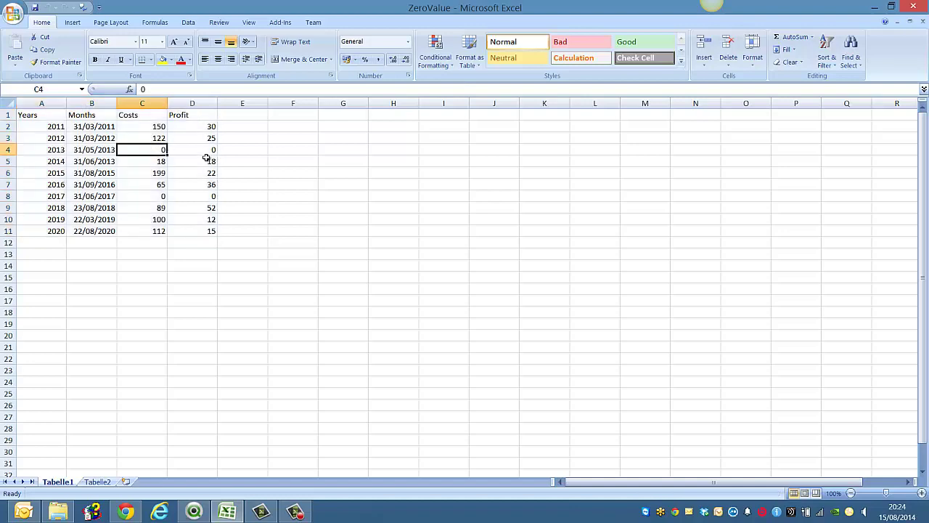
left_click(207, 151)
left_click(149, 198)
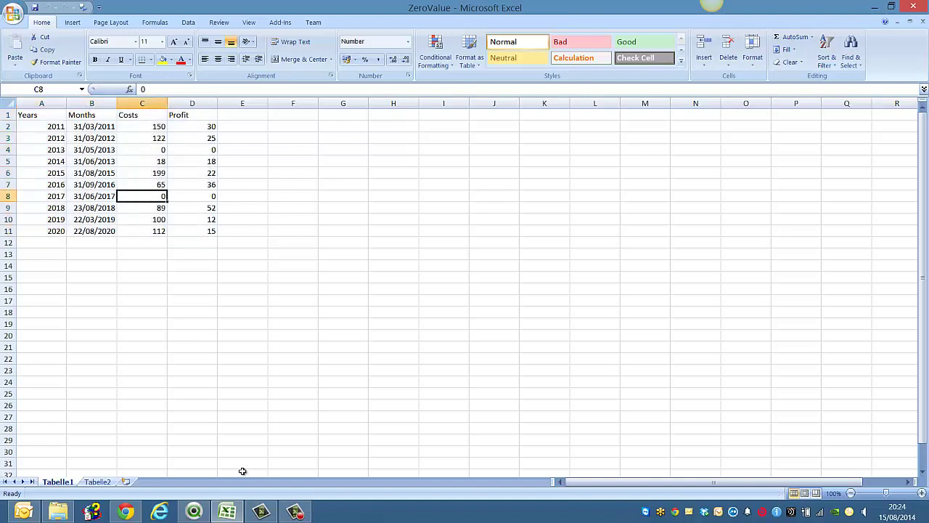
left_click(195, 512)
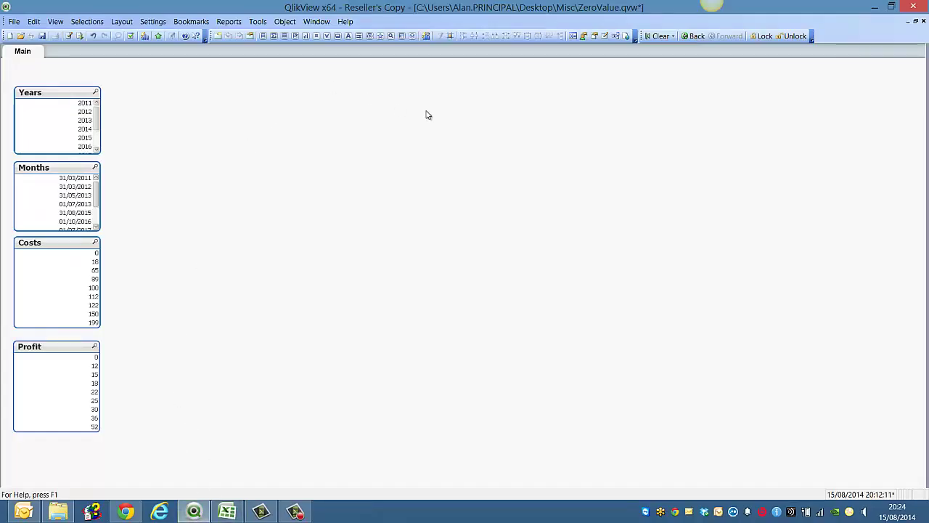
Step: Start a new chart and make Months its dimension
left_click(306, 36)
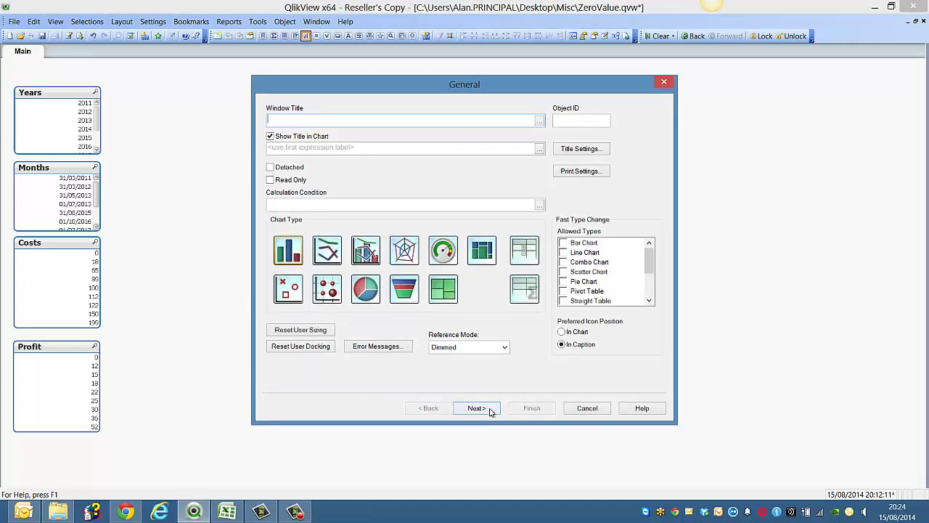
left_click(477, 408)
left_click(299, 133)
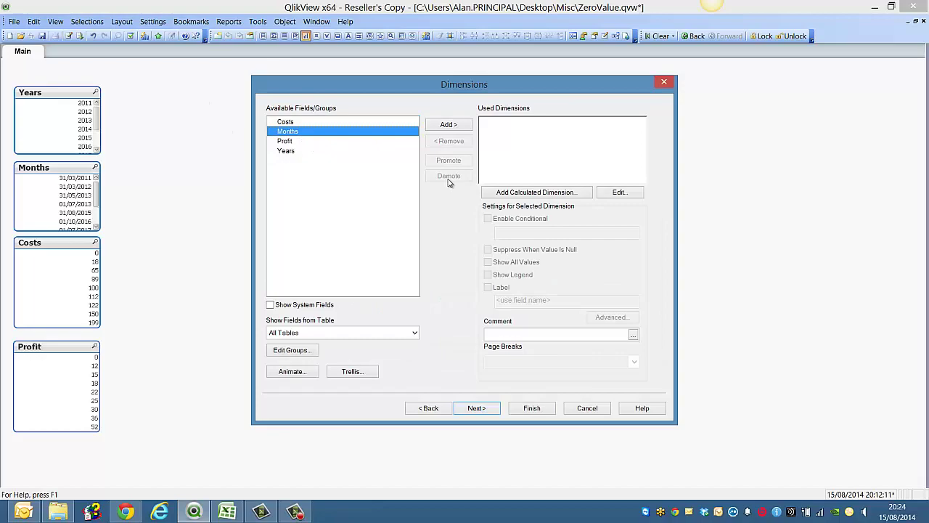
left_click(444, 127)
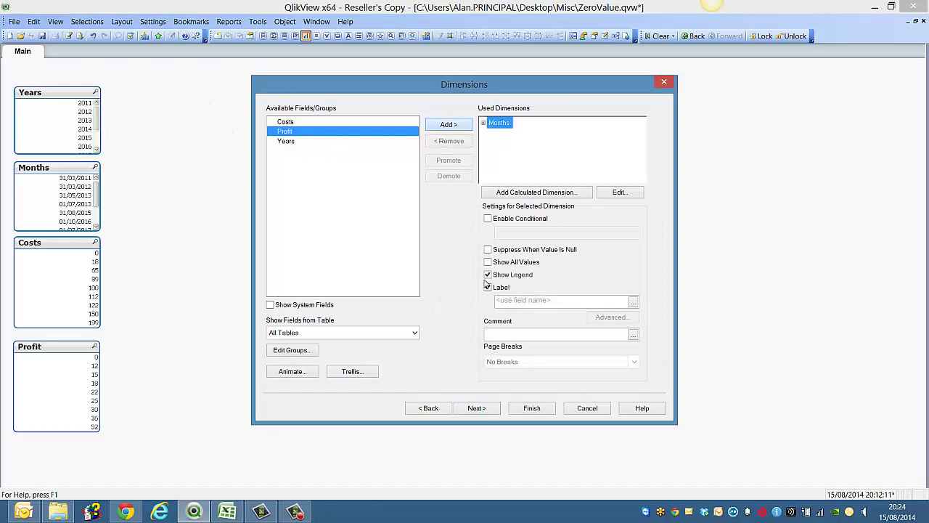
Step: Define the chart expression as SUM(Profit)
left_click(497, 409)
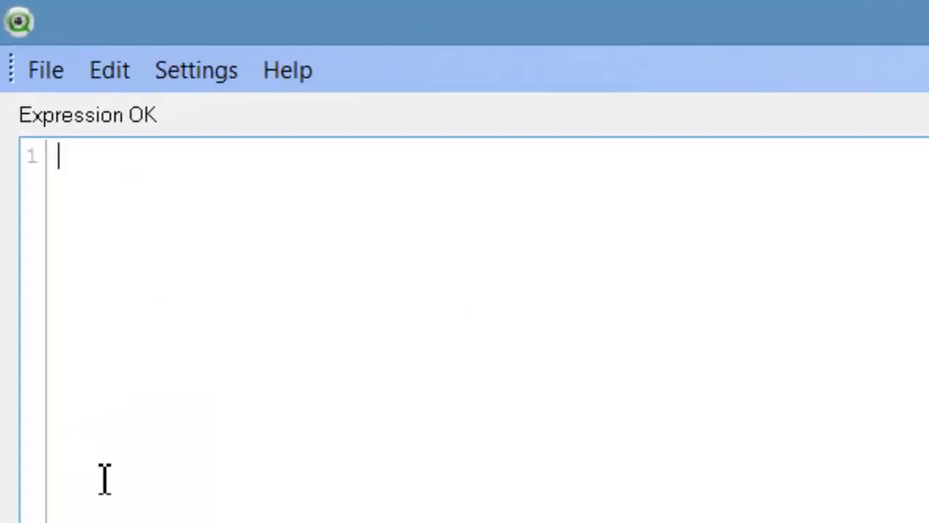
type("SUM(P")
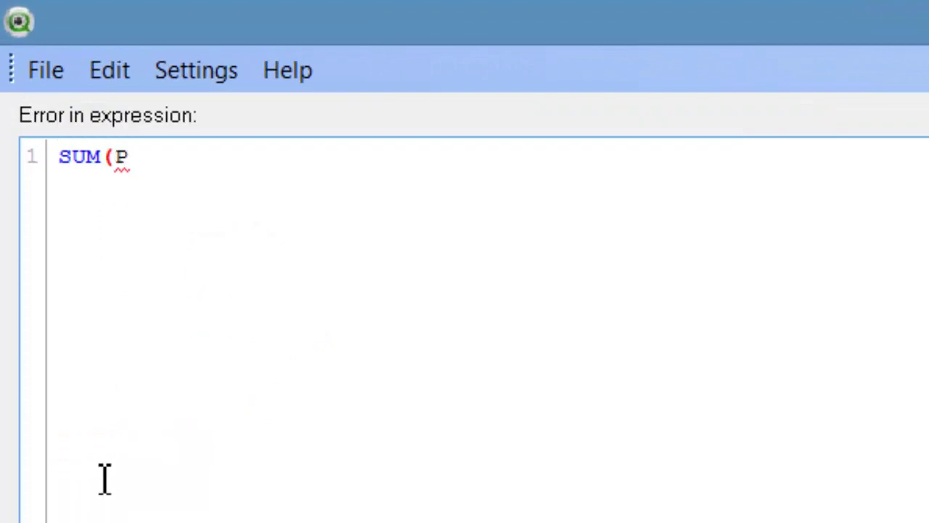
type("ro")
key("Return")
type(")")
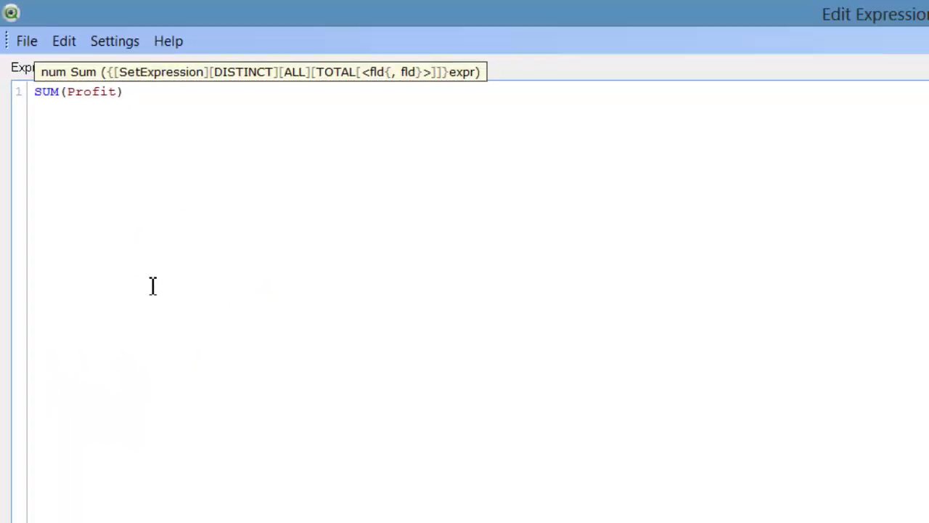
left_click(792, 487)
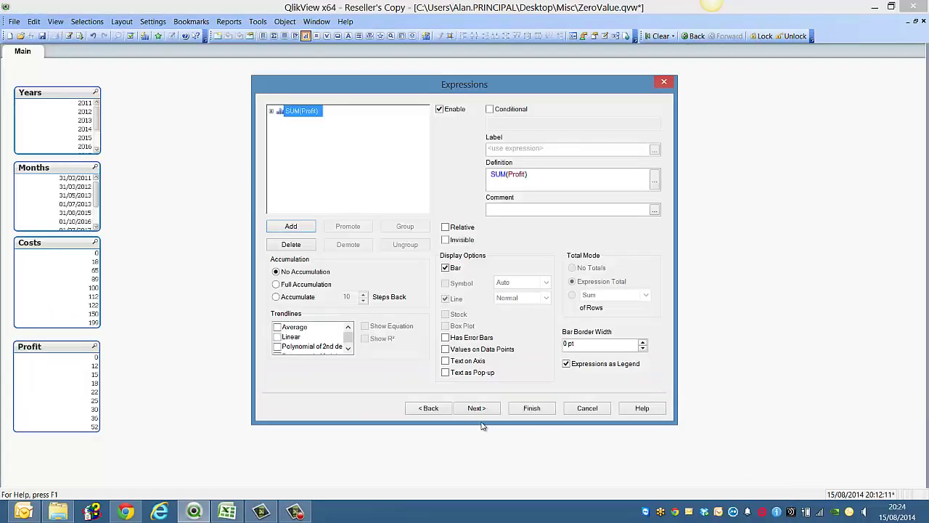
Step: Finish the chart, move it right of the list boxes and widen it
left_click(532, 409)
left_click_drag(186, 77, 344, 121)
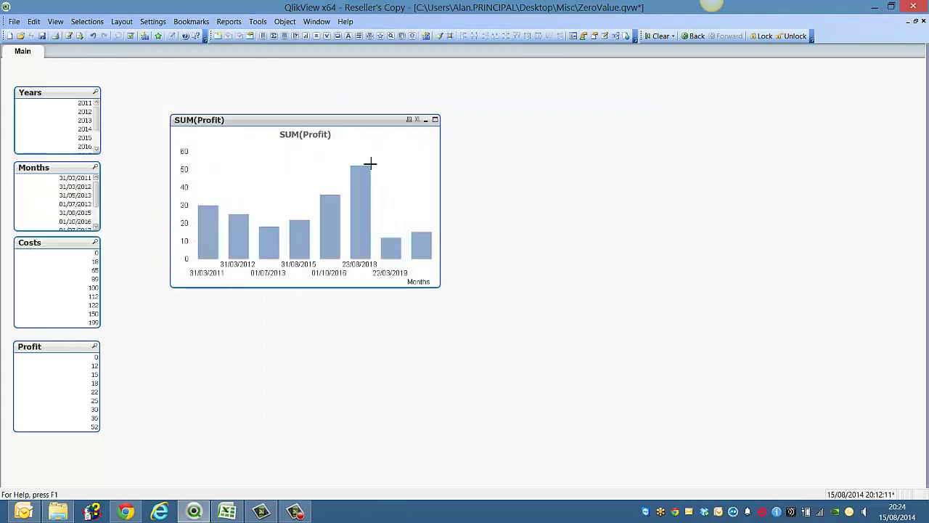
left_click_drag(446, 193, 657, 194)
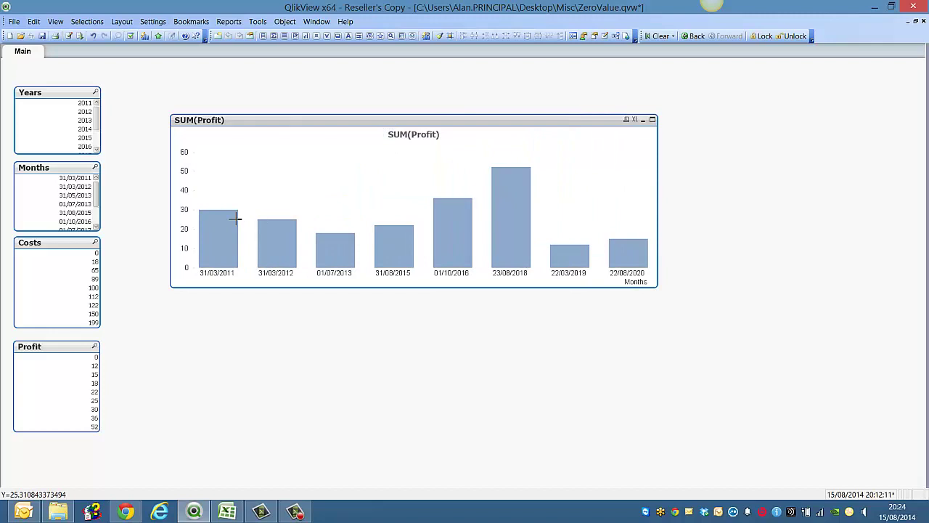
Step: Lasso-select the eight charted month bars, then clear the month selections
left_click_drag(214, 185, 649, 267)
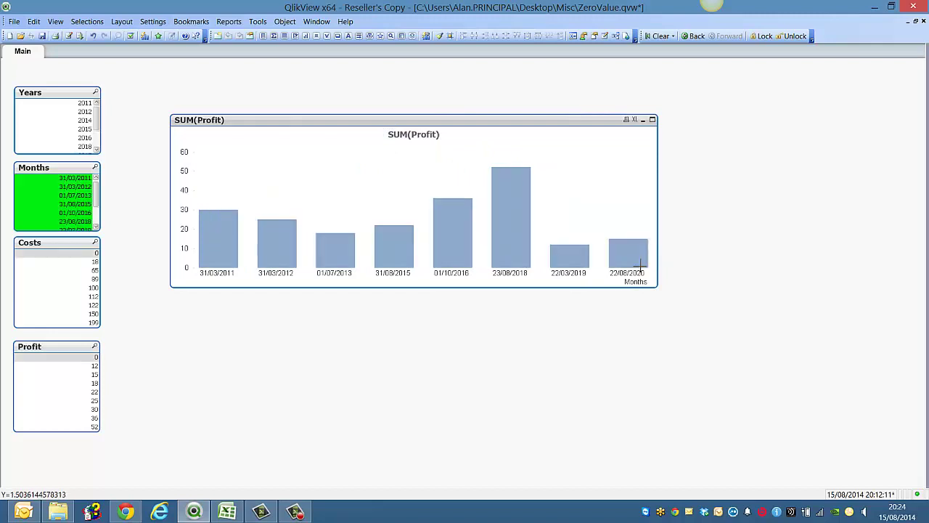
left_click(96, 227)
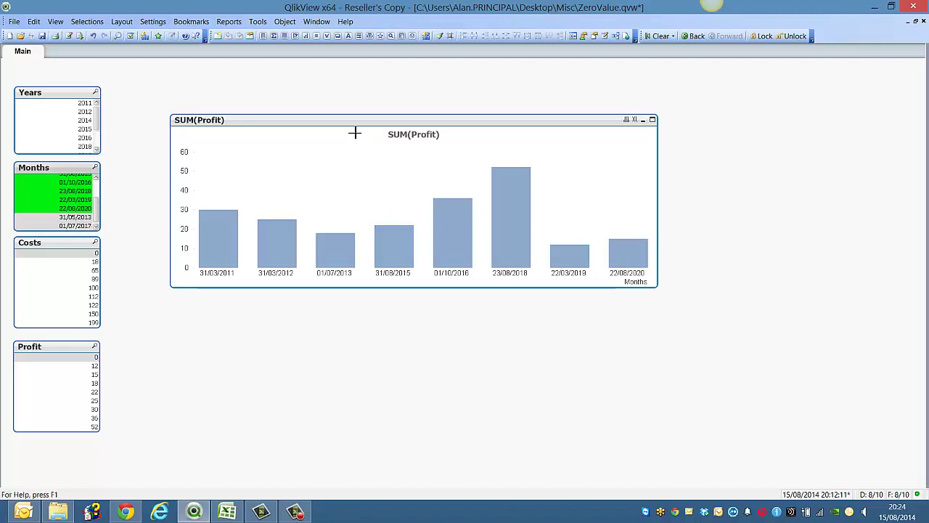
left_click(662, 36)
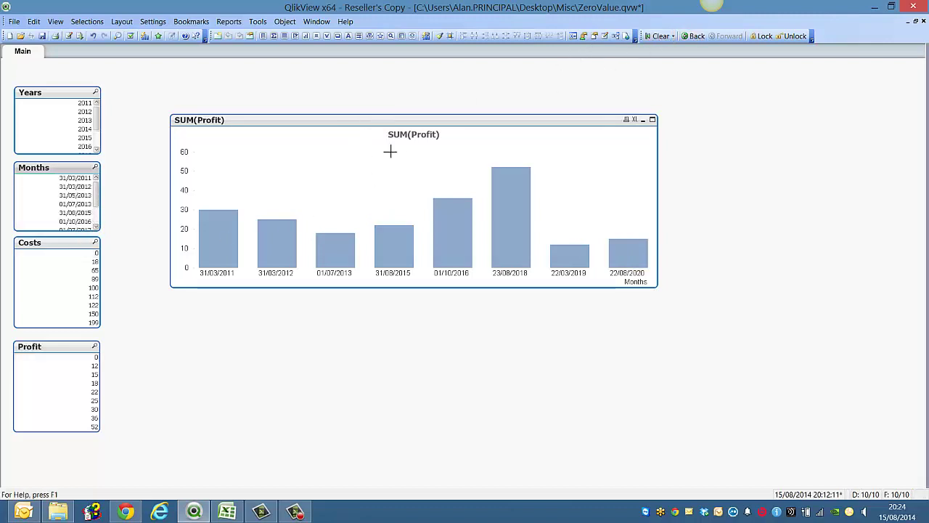
double_click(353, 124)
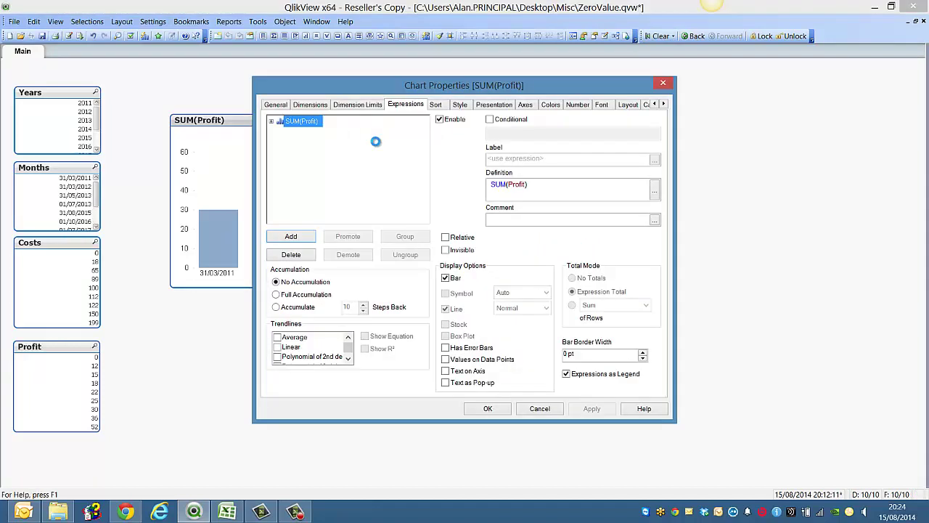
Step: Append +0.001 so the expression reads SUM(Profit) +0.001, and apply it
left_click(534, 185)
type("+")
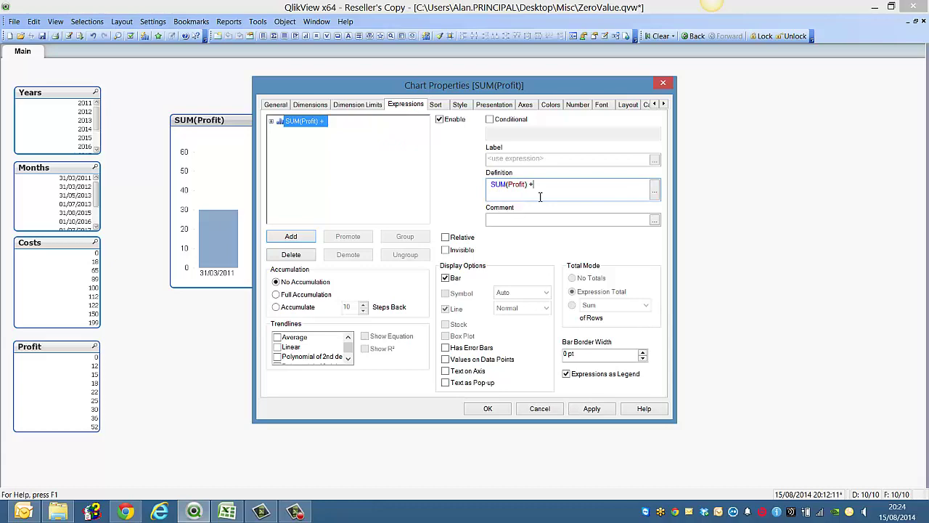
type("0")
type(".001")
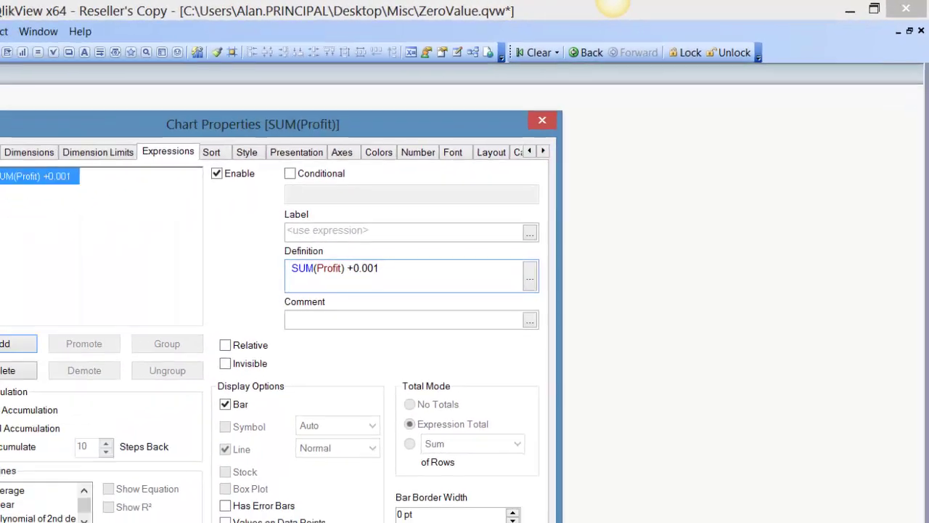
key("Return")
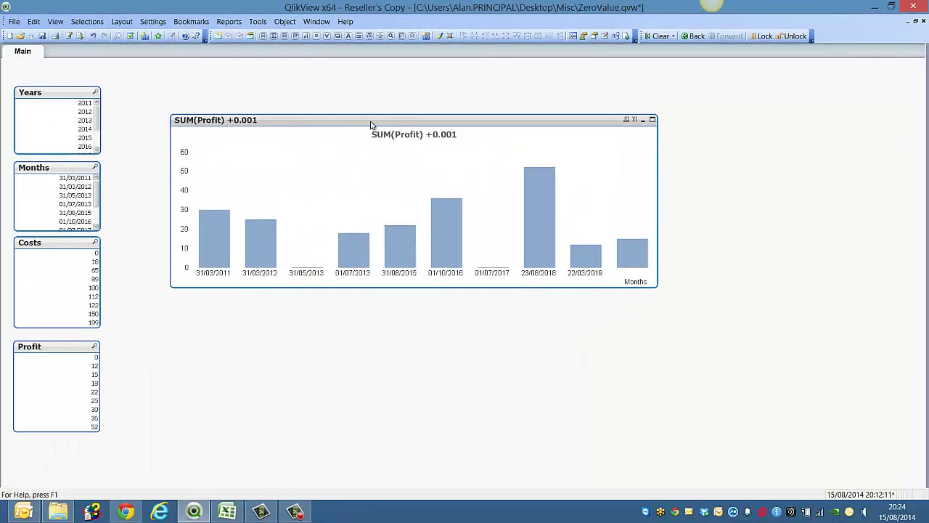
Step: Drag the chart down-left on the sheet and reopen its Chart Properties
left_click_drag(370, 125, 311, 268)
mouse_move(250, 413)
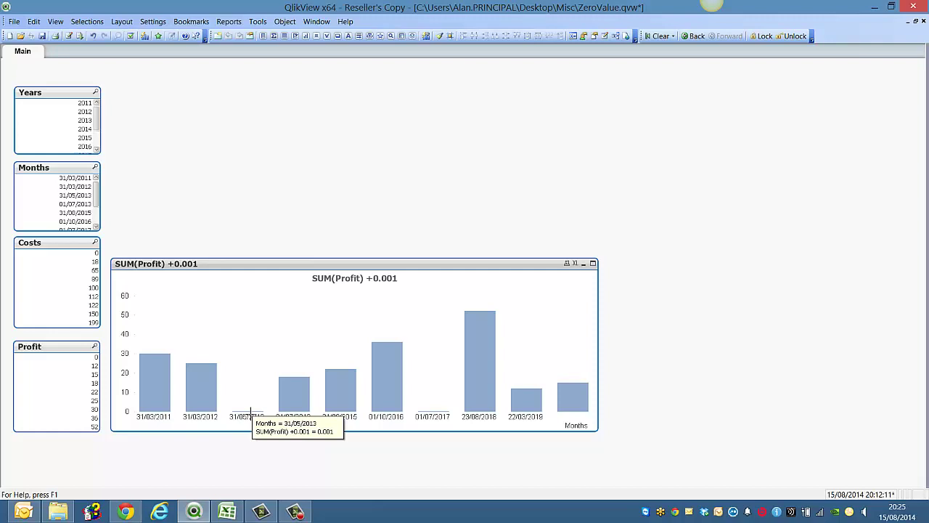
right_click(335, 264)
left_click(371, 270)
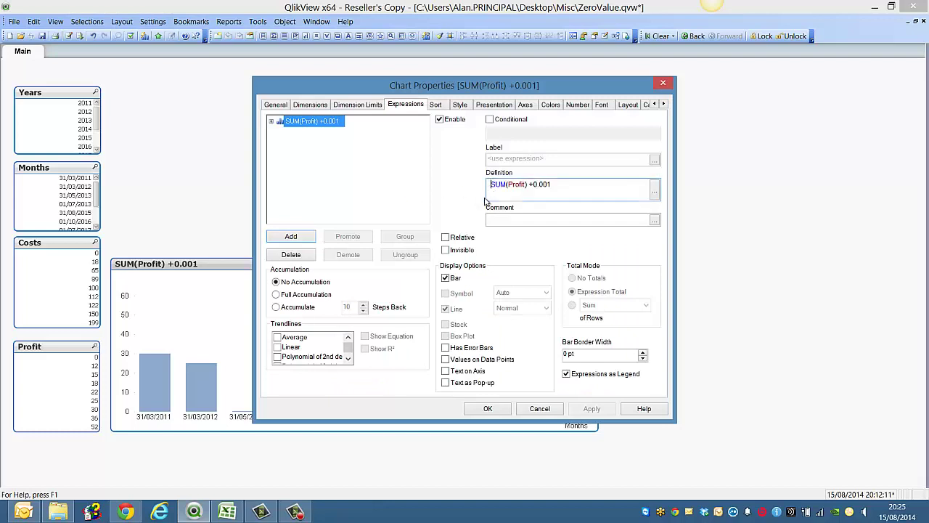
Step: Edit the definition to read NUM((SUM(Profit) +0.001),'0.00')
type("NUM(")
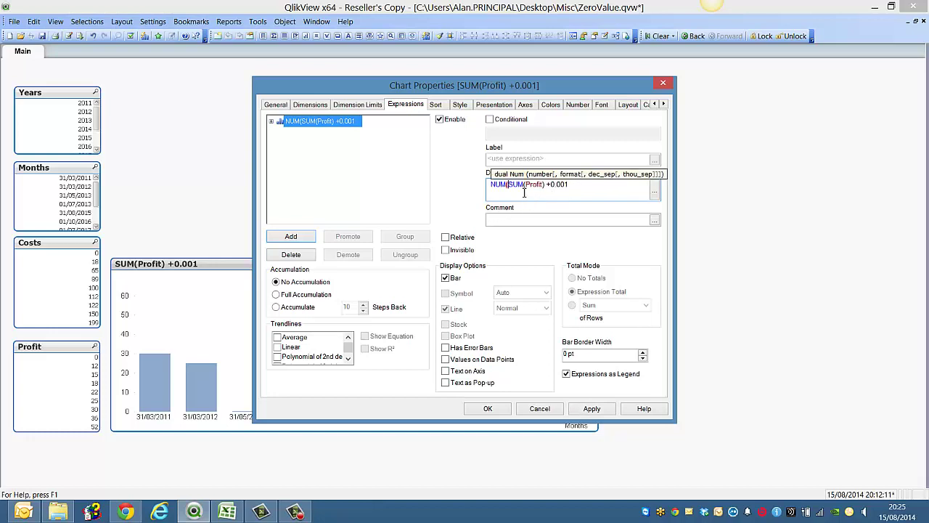
type("(")
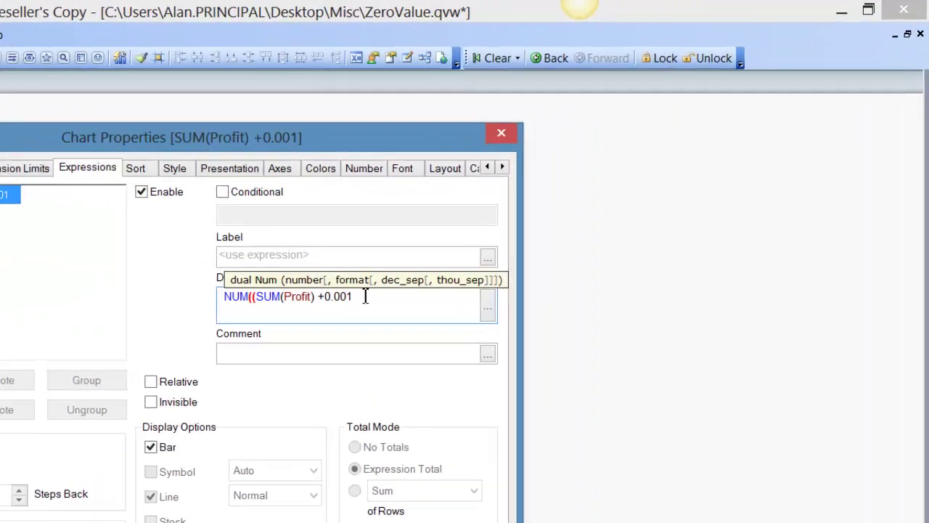
left_click(365, 296)
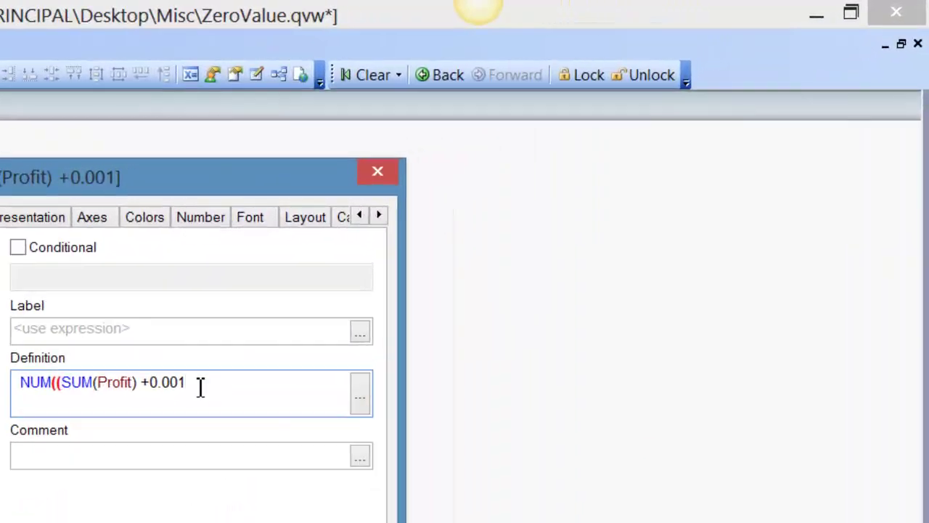
type(")")
left_click_drag(202, 383, 63, 386)
left_click(207, 390)
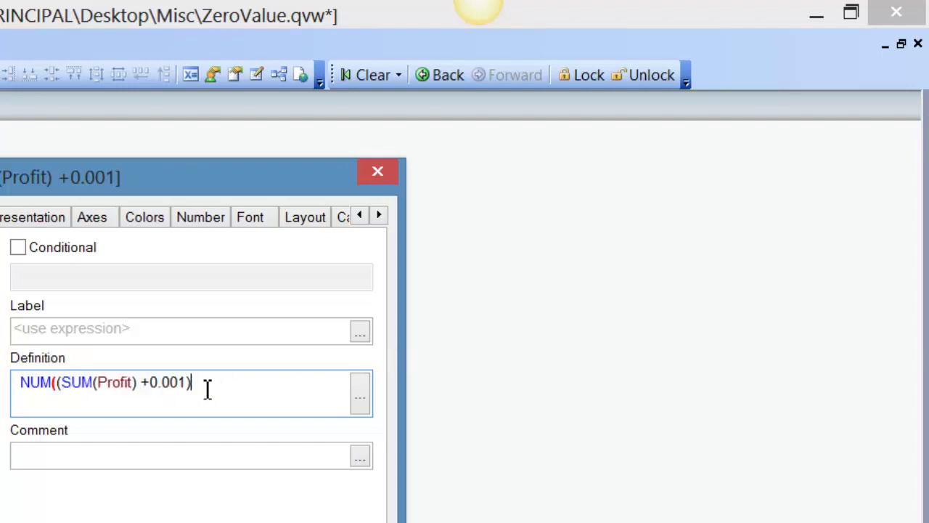
type(",\")")
type("0.00")
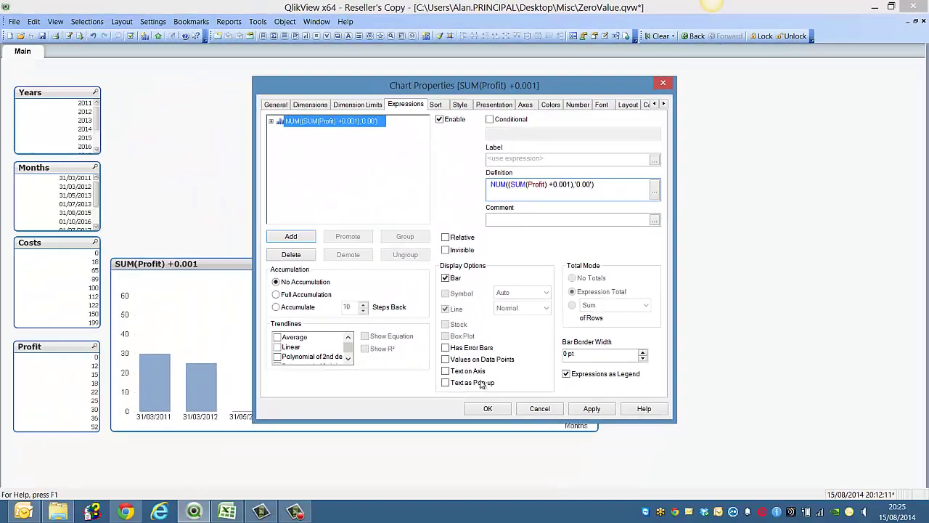
Step: Apply the NUM expression and give it the label Profit
left_click(483, 408)
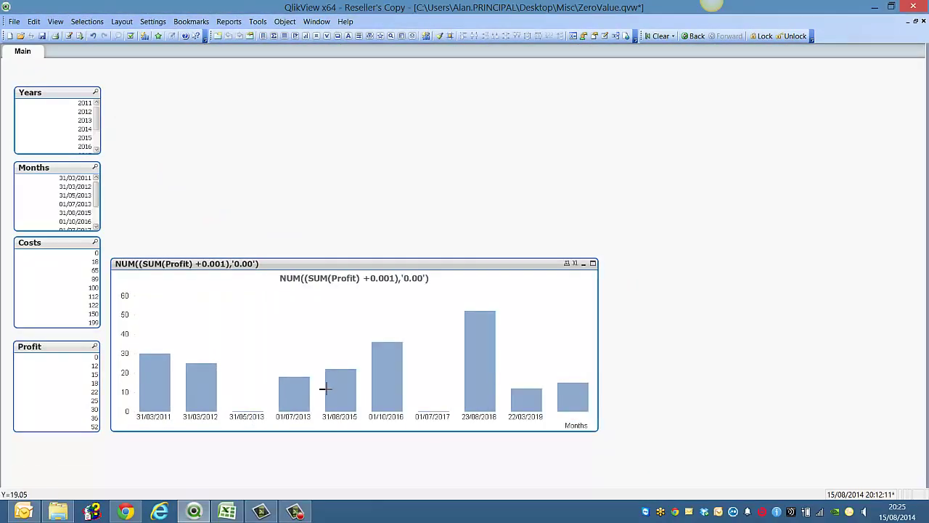
mouse_move(439, 412)
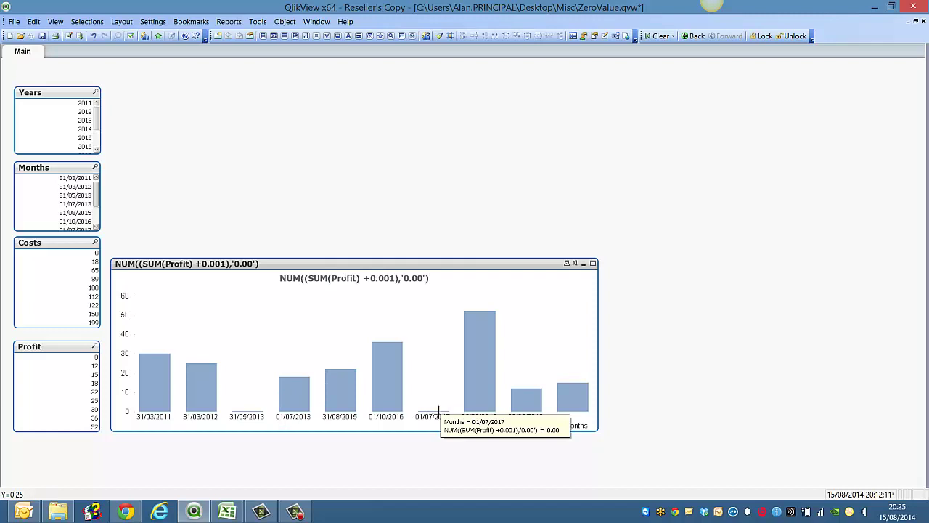
right_click(394, 266)
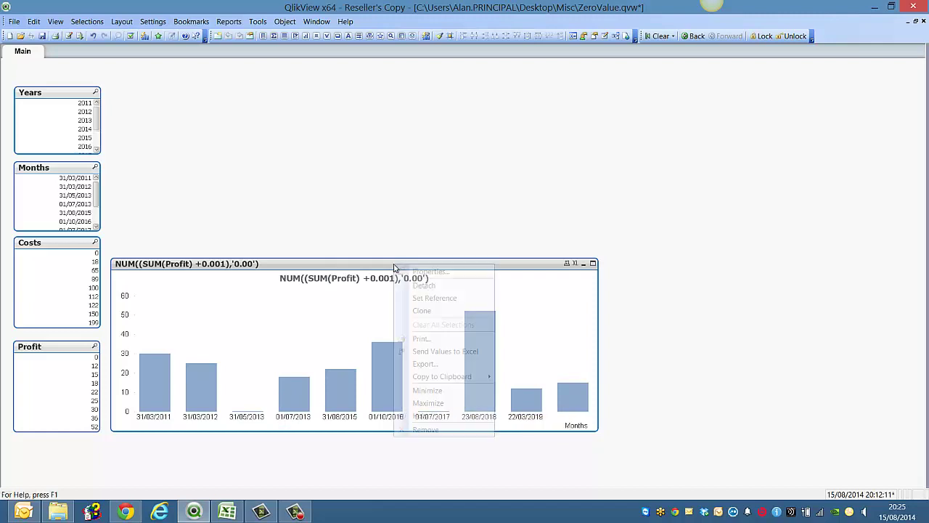
left_click(423, 275)
left_click(531, 163)
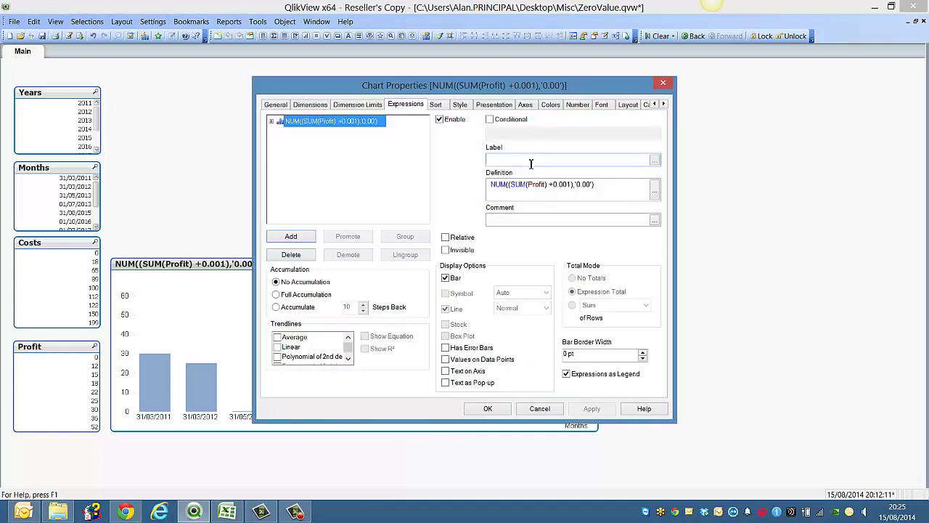
type("Profit")
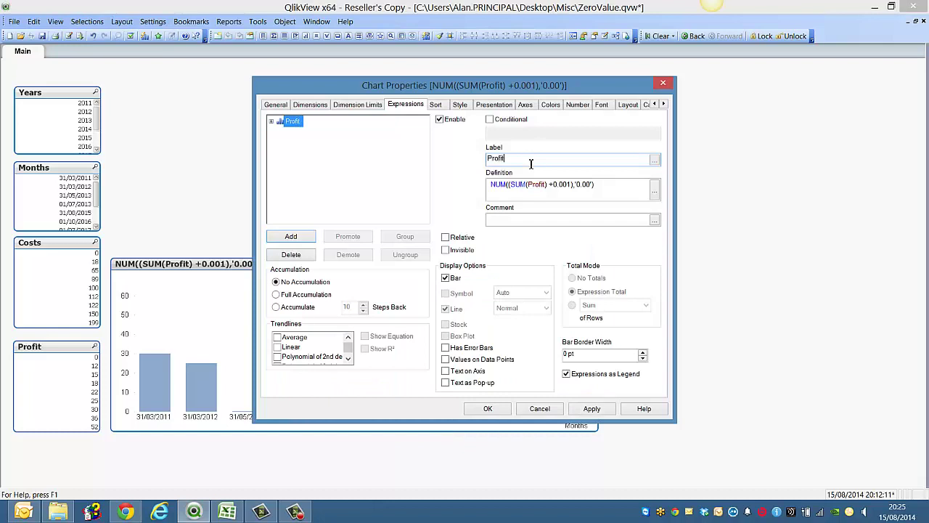
left_click(496, 409)
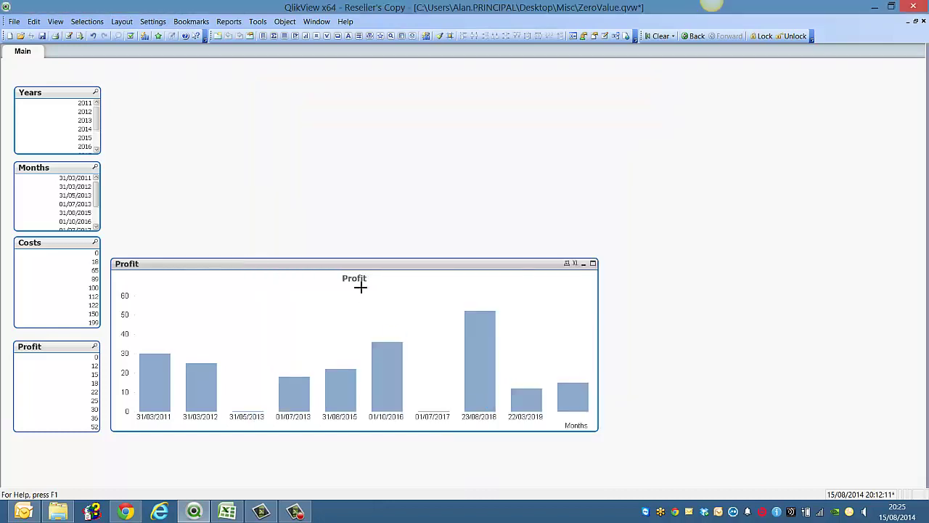
Step: Enable Values on Data Points for the Profit chart and Ctrl-drag a copy above it
right_click(306, 265)
left_click(323, 270)
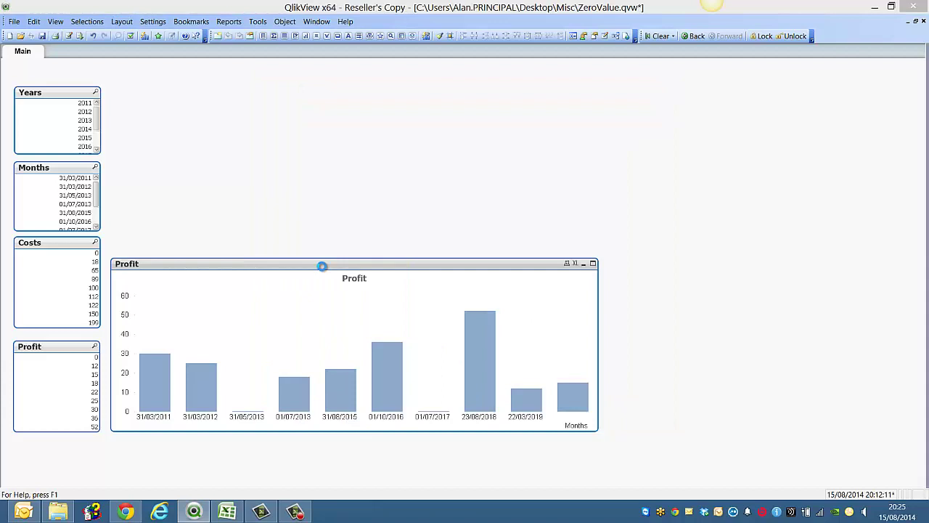
left_click(453, 362)
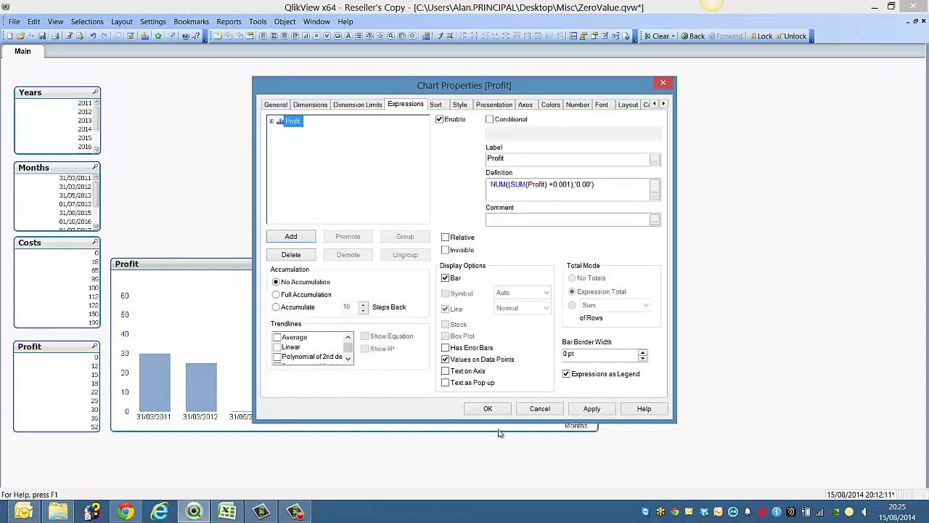
left_click(487, 408)
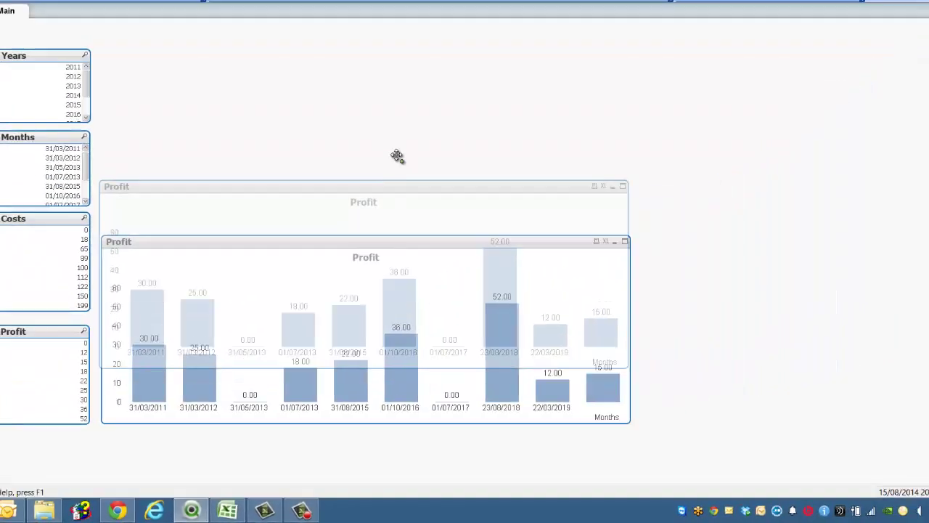
left_click_drag(397, 156, 396, 54)
Step: Overwrite the upper copy's expression definition with plain SUM(Profit) and apply
right_click(382, 90)
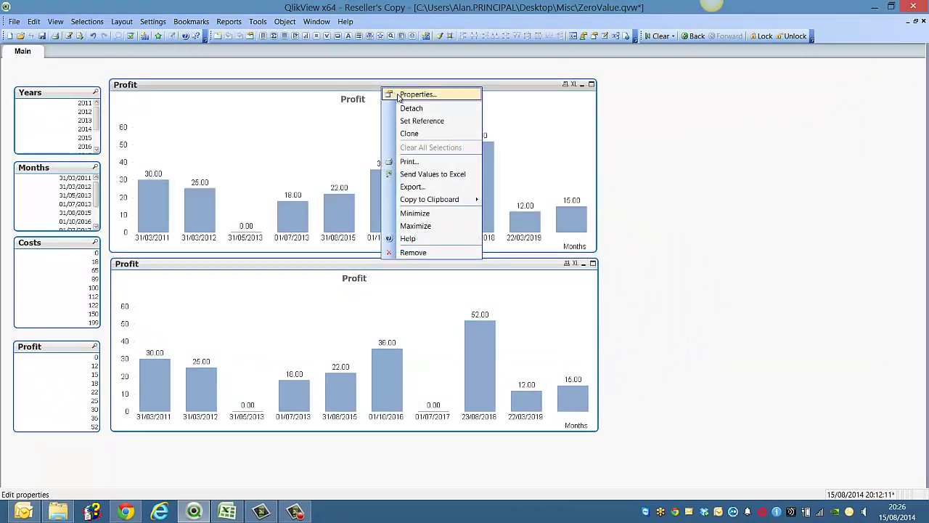
left_click(396, 93)
left_click_drag(595, 183, 409, 179)
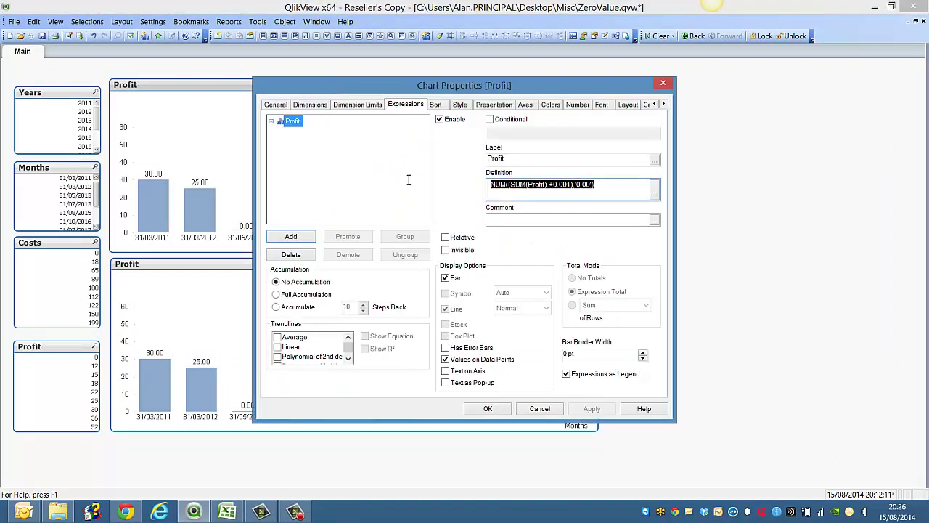
type("SUM(P")
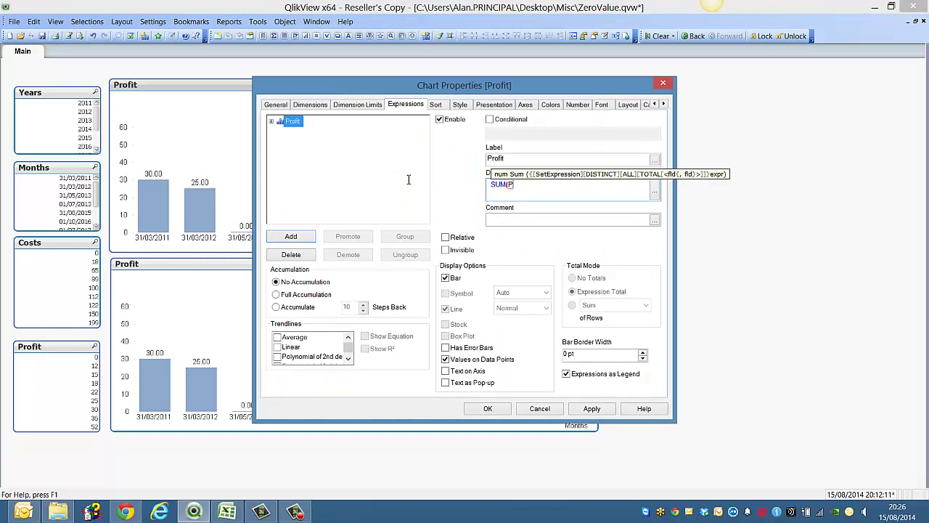
type("rofit")
left_click(488, 408)
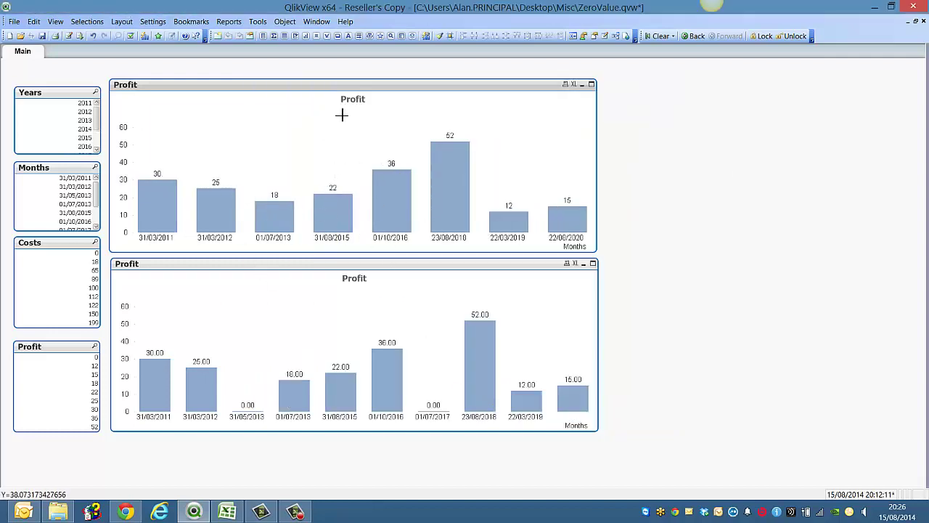
Step: Add ROWNO() as a second expression in the top chart, then glance at the Excel data
double_click(360, 92)
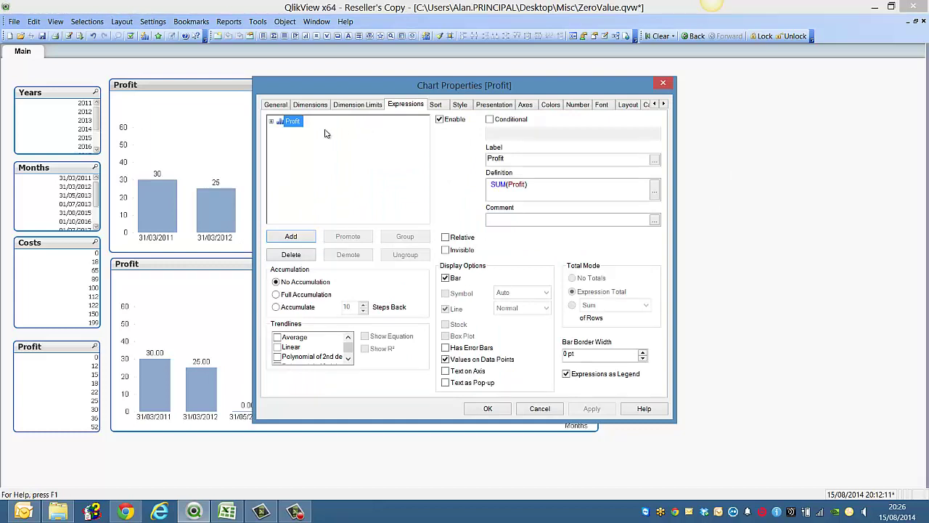
left_click(291, 238)
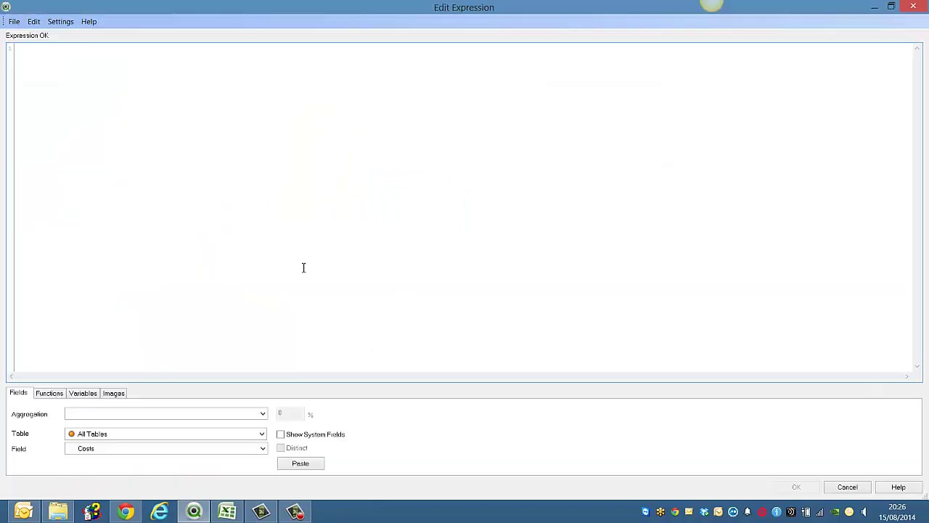
type("ROWNO()")
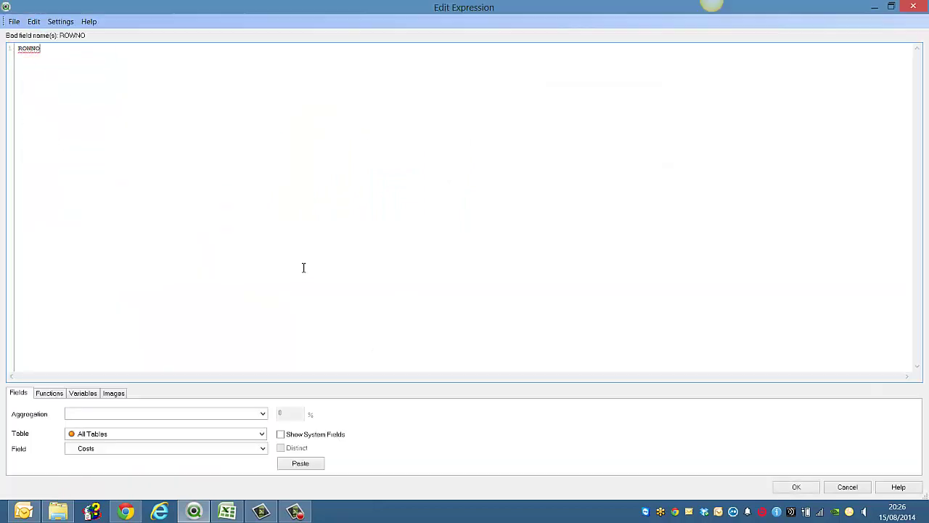
left_click(797, 487)
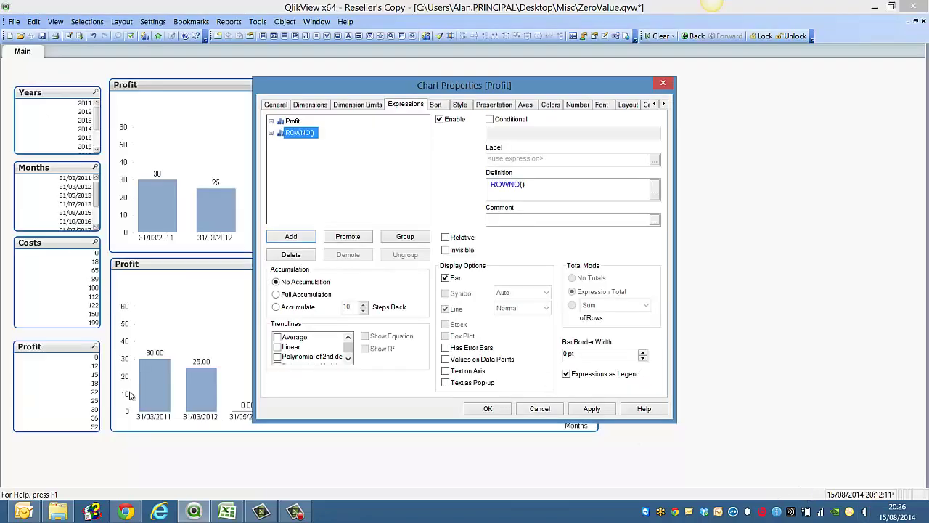
left_click(227, 512)
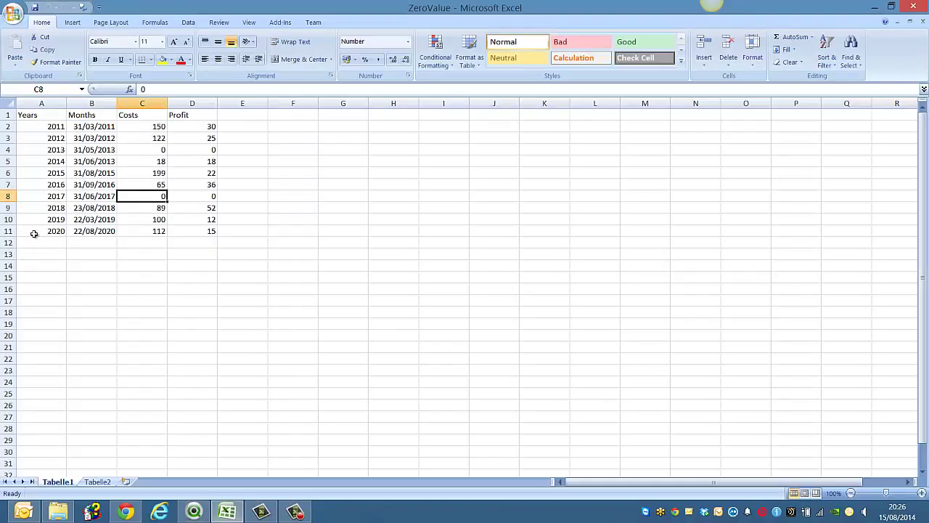
left_click(195, 512)
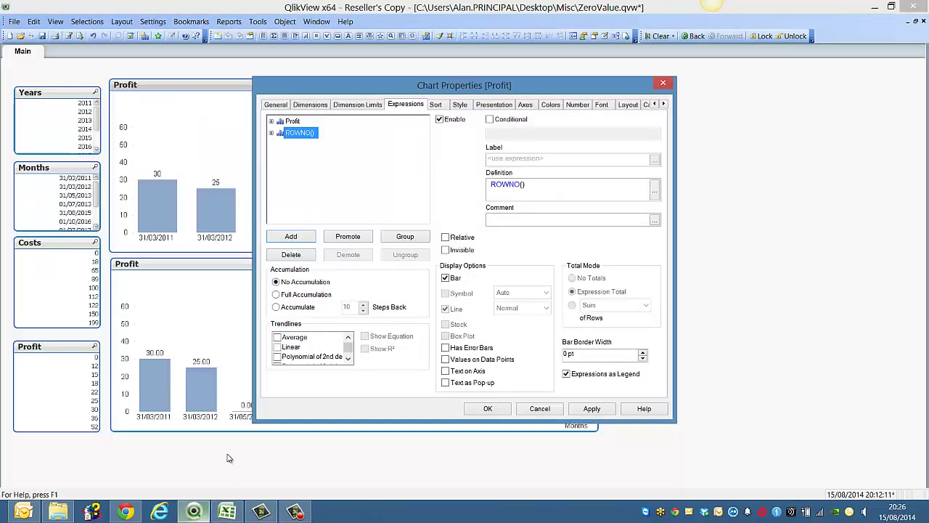
Step: Turn off Bar for ROWNO(), enable Text on Axis for Profit, and apply the changes
left_click(447, 279)
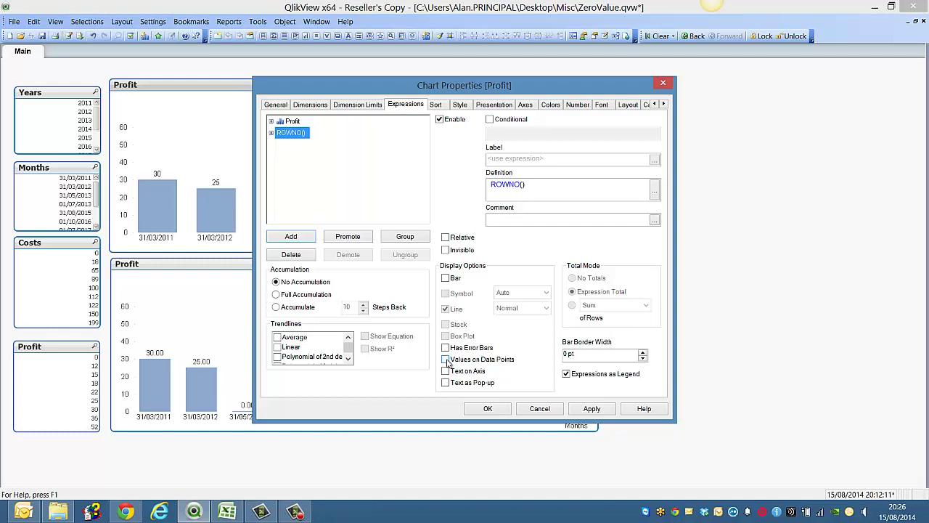
left_click(291, 121)
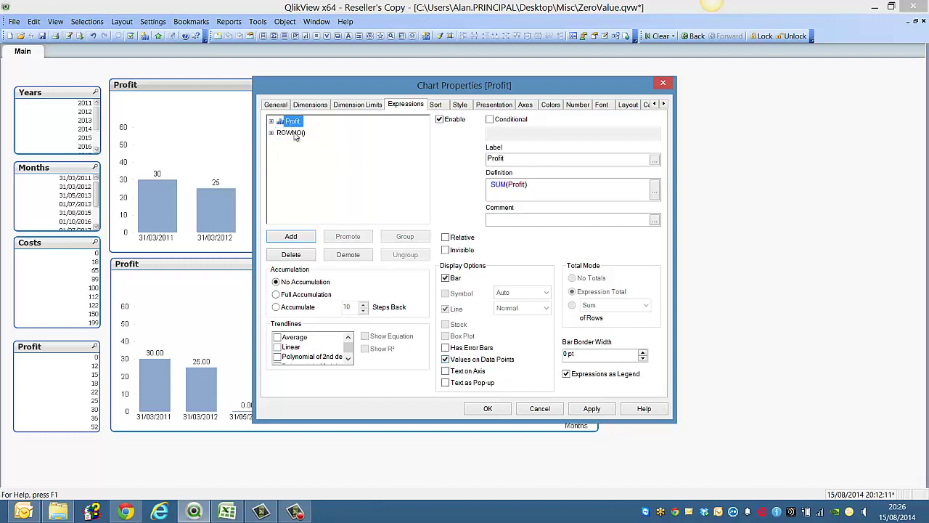
left_click(462, 374)
left_click(590, 409)
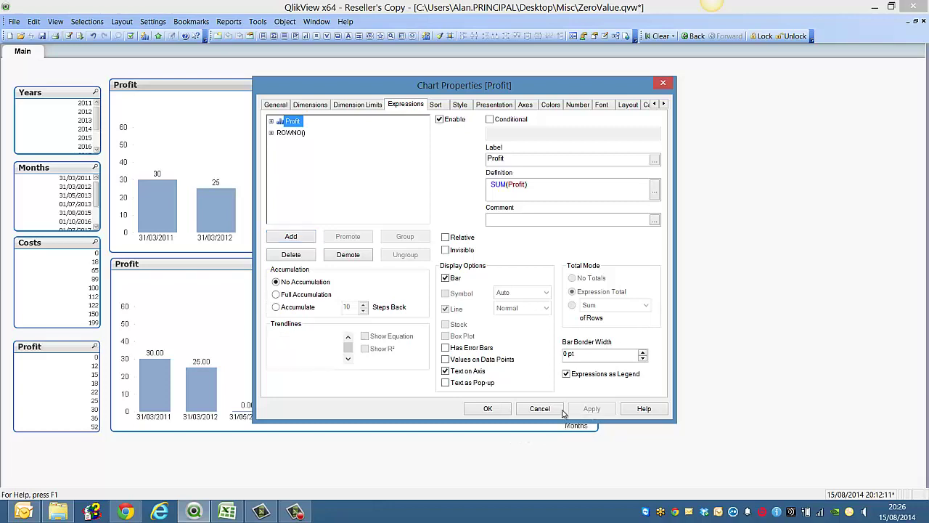
left_click(489, 409)
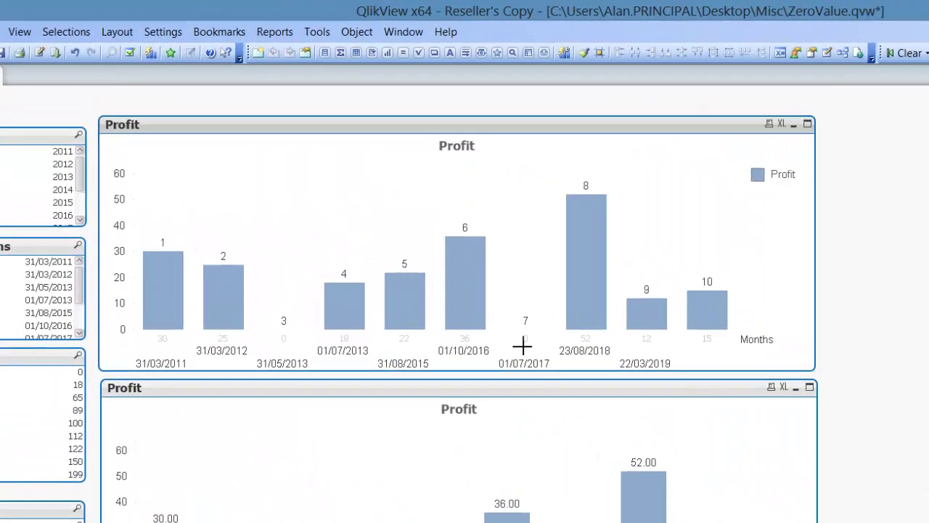